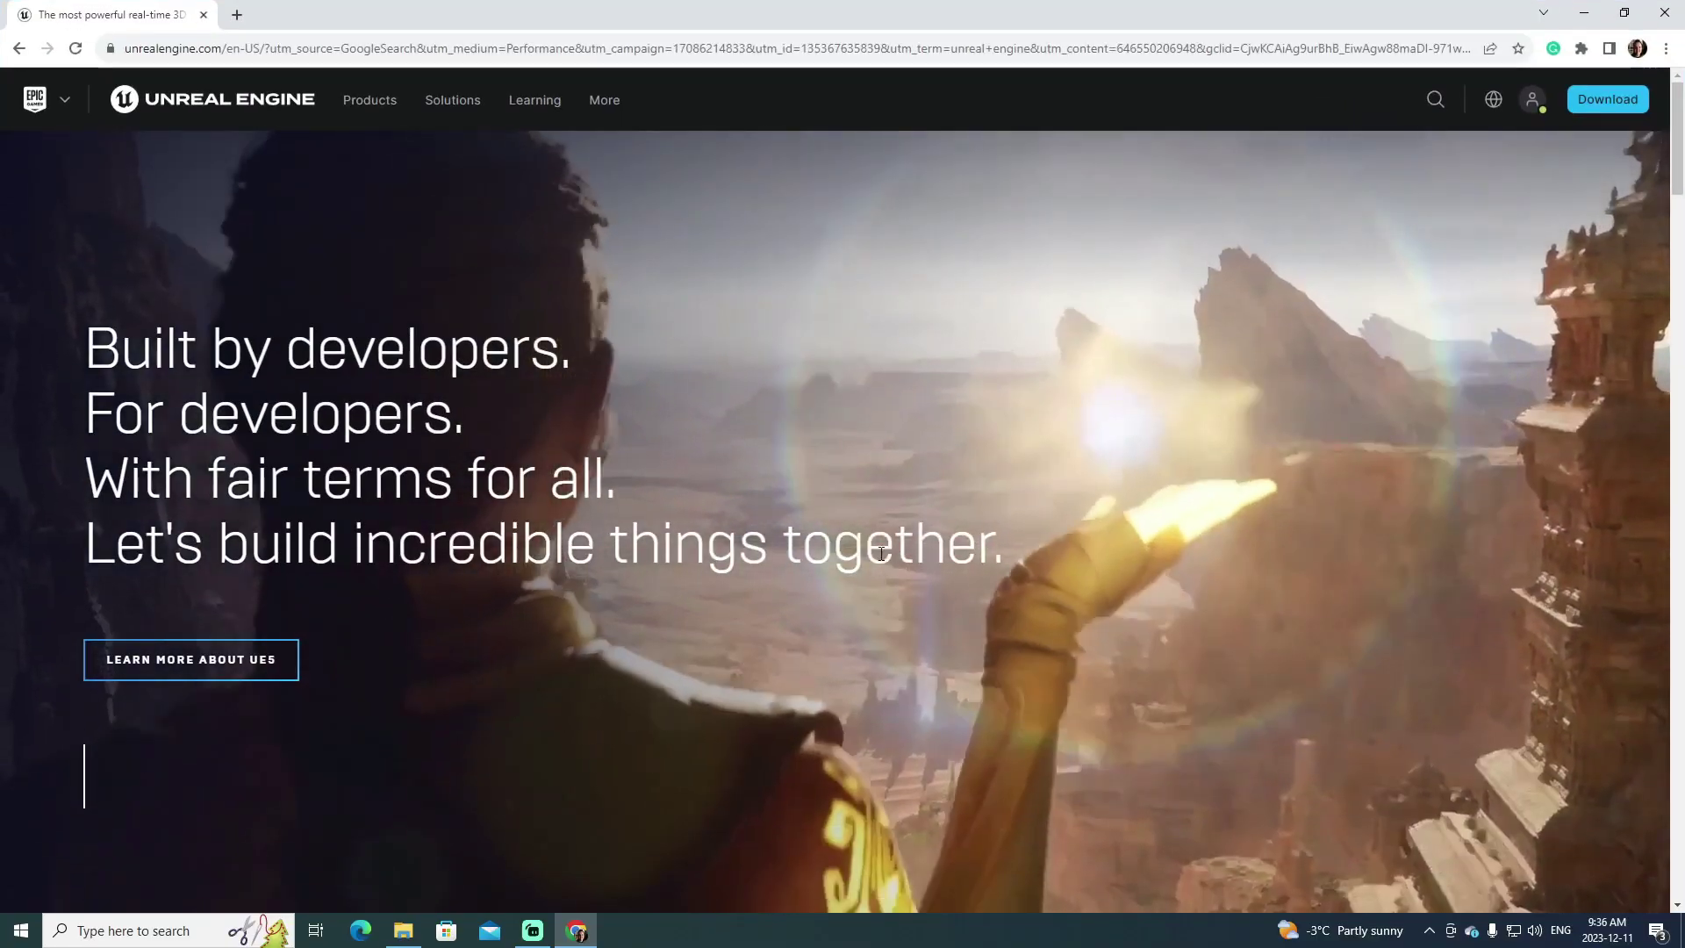
scroll(880, 515, down, 5)
scroll(871, 527, down, 3)
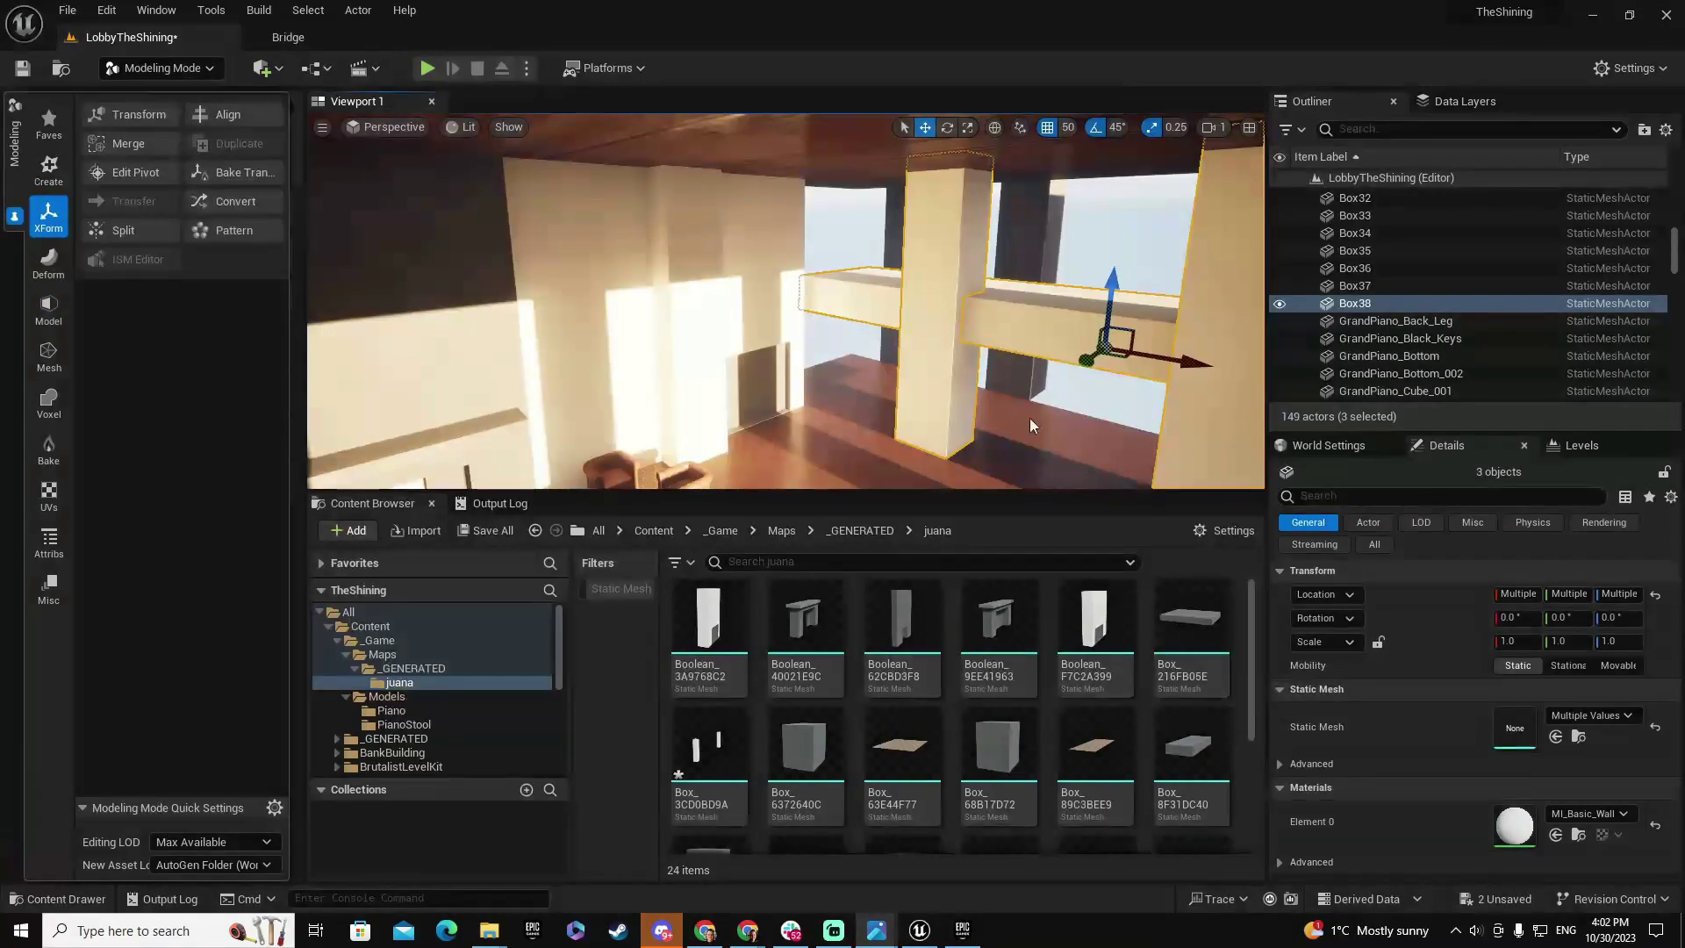
Step: Select Box36 on its own
click(1025, 412)
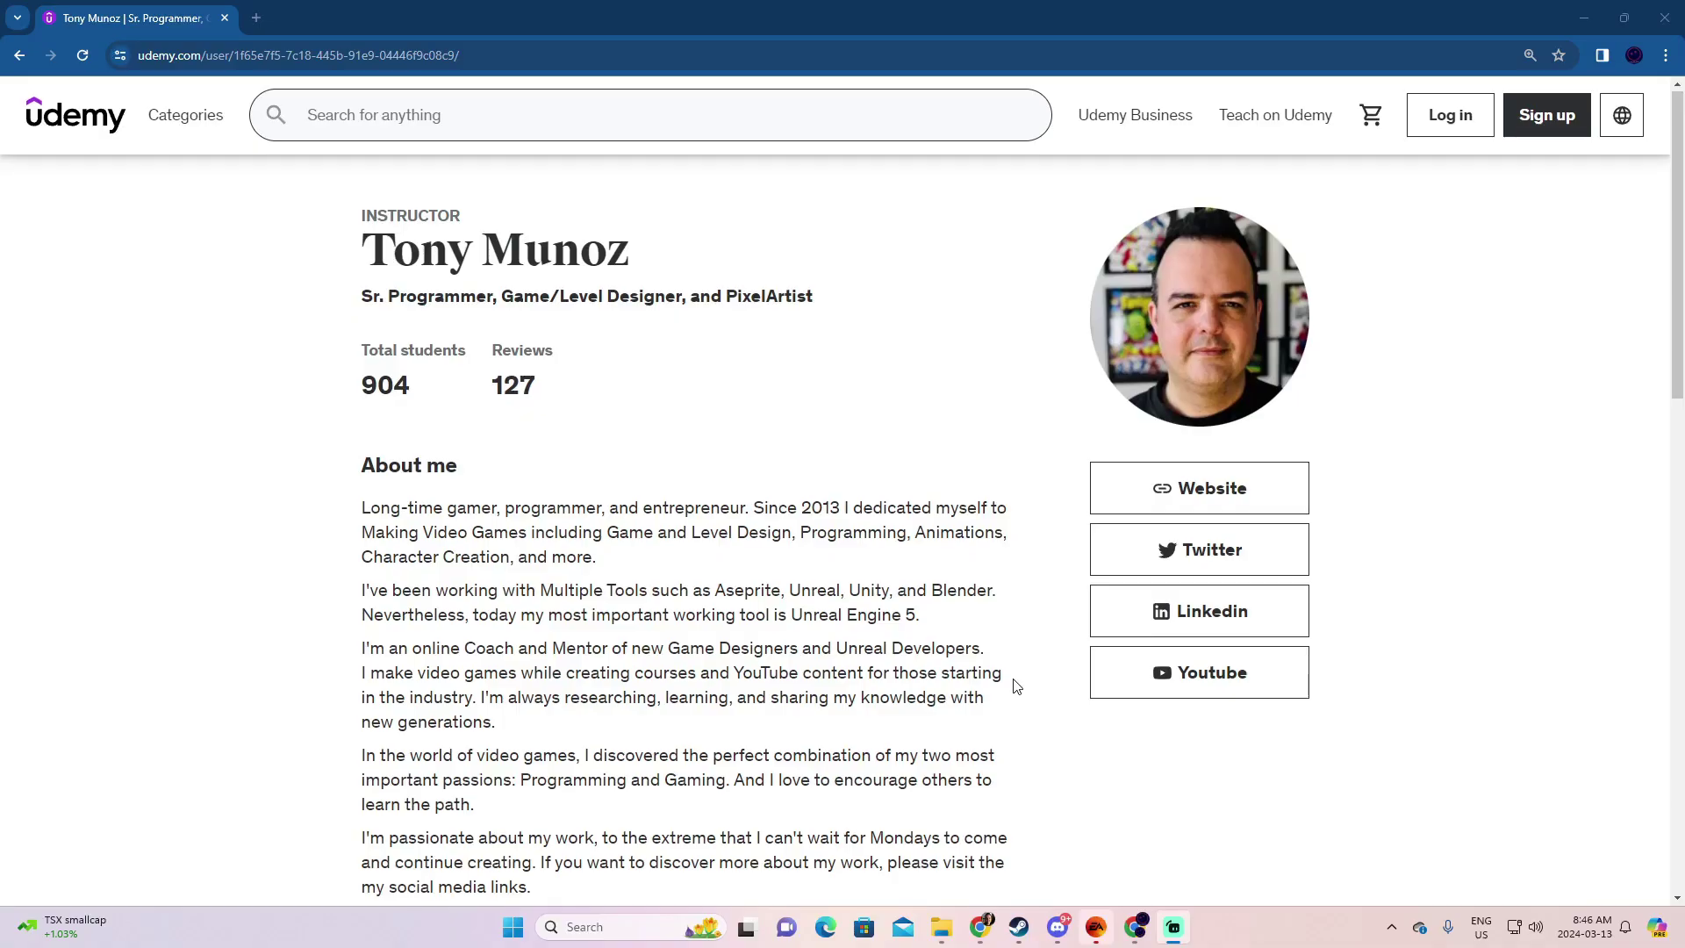
scroll(1014, 684, down, 4)
scroll(1015, 684, down, 2)
scroll(1015, 685, down, 2)
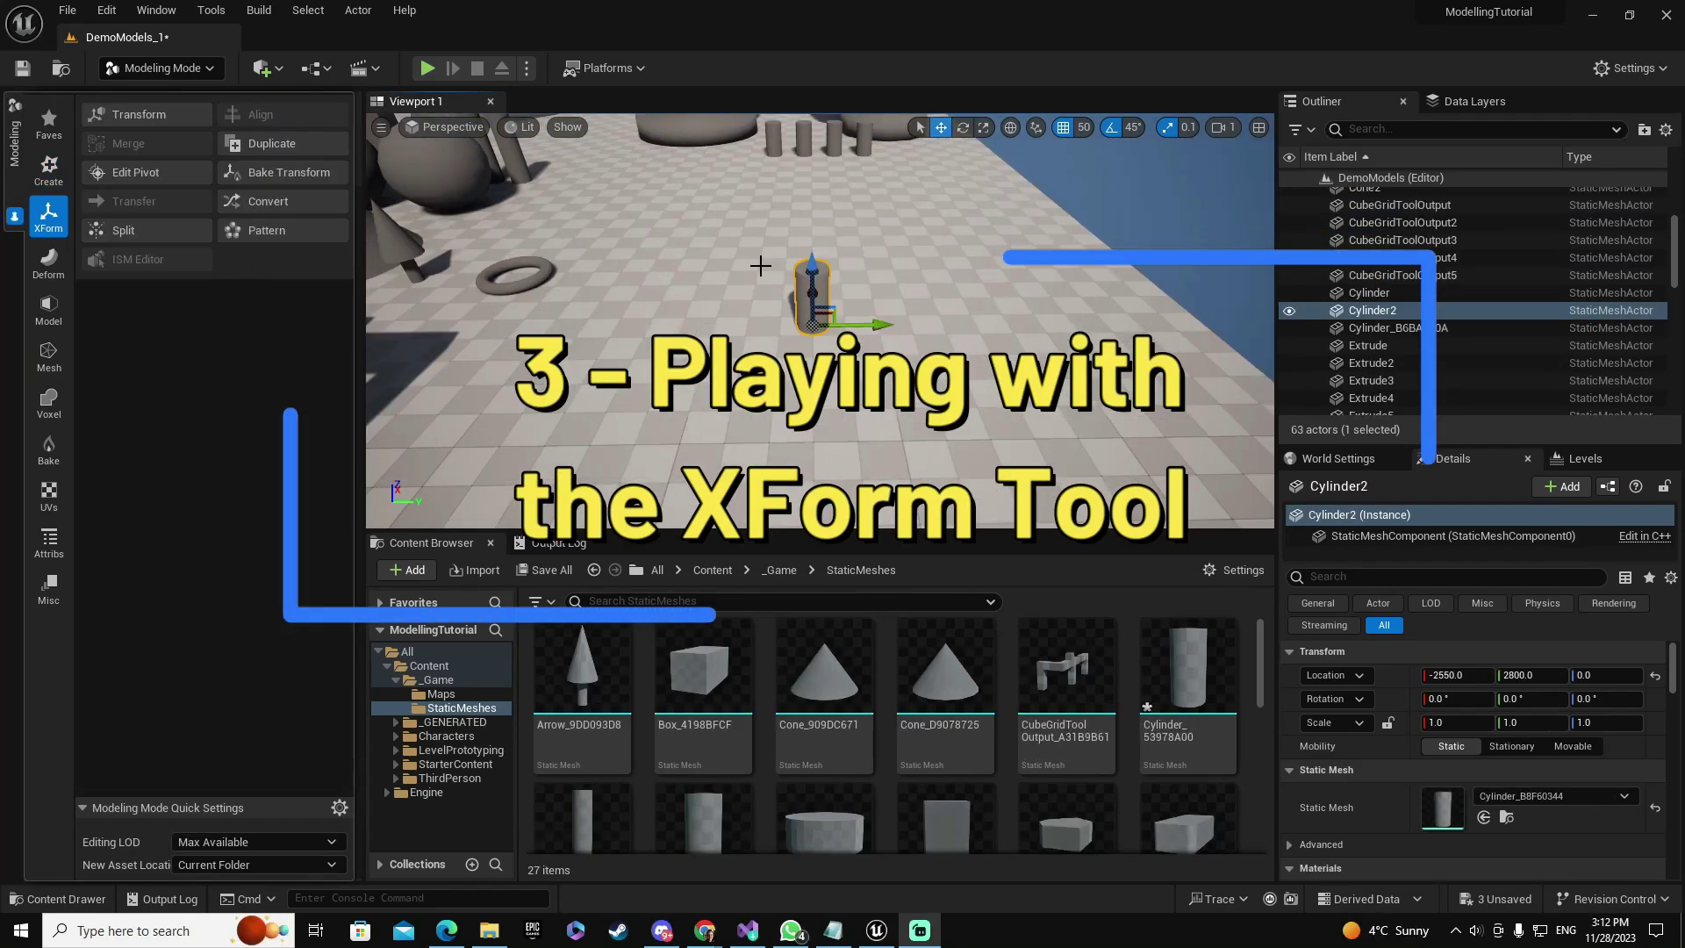
Step: Orbit around the patterned objects and run AutoUV on the box
drag(816, 316, 842, 369)
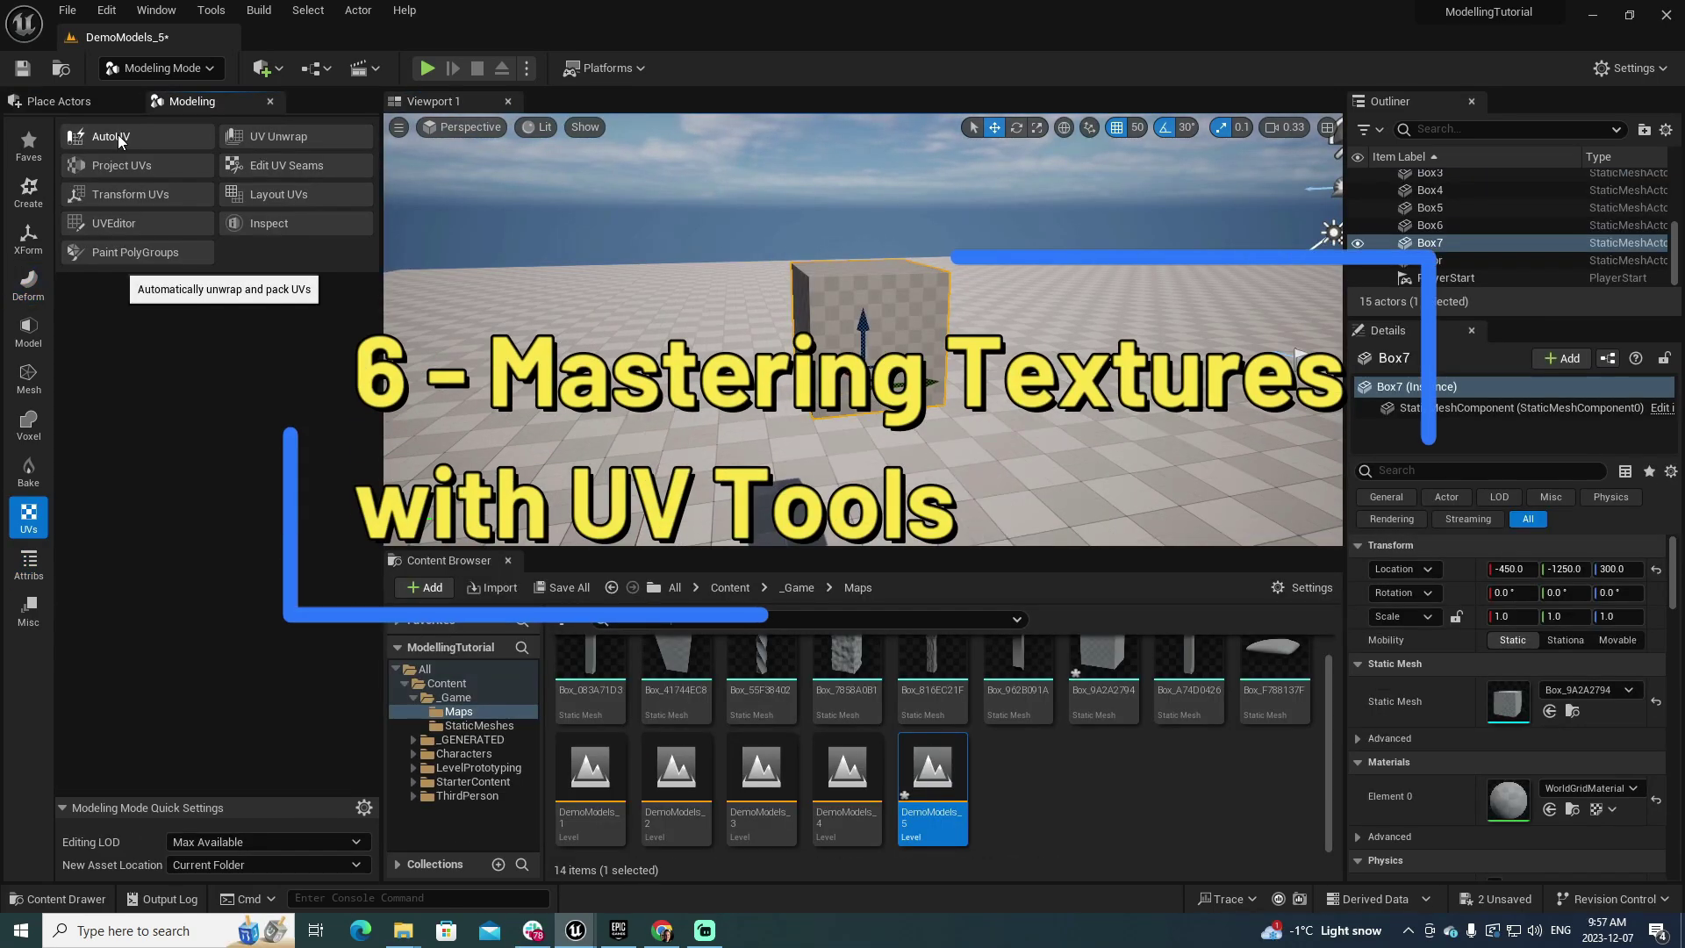
click(111, 136)
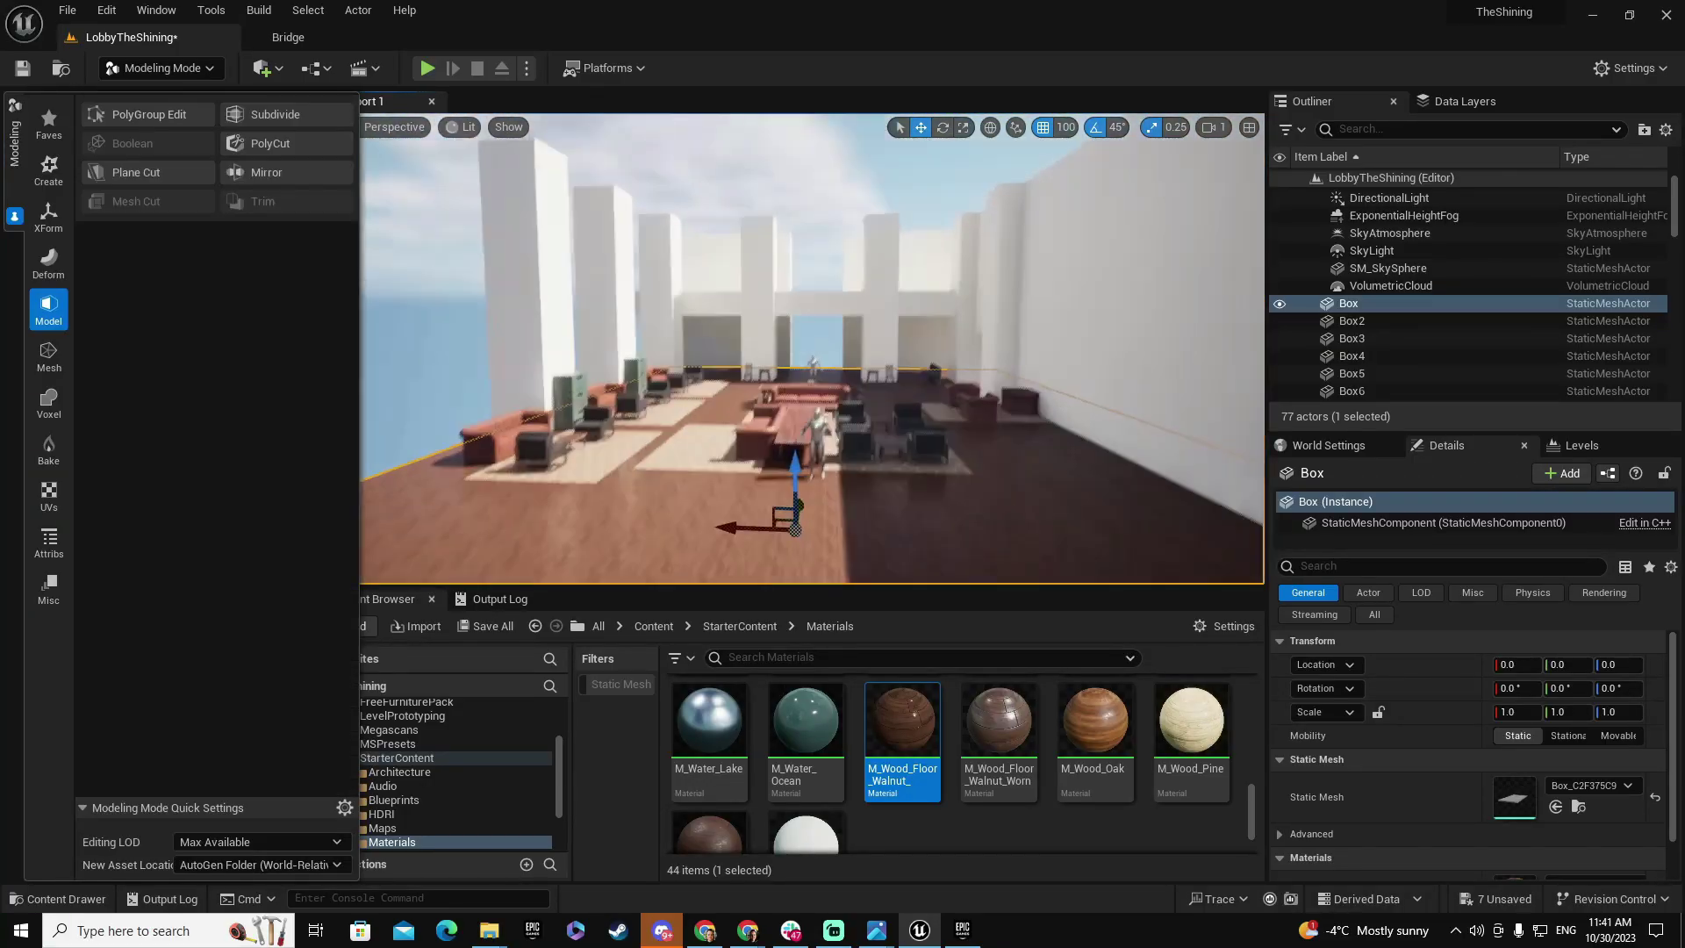
key(w)
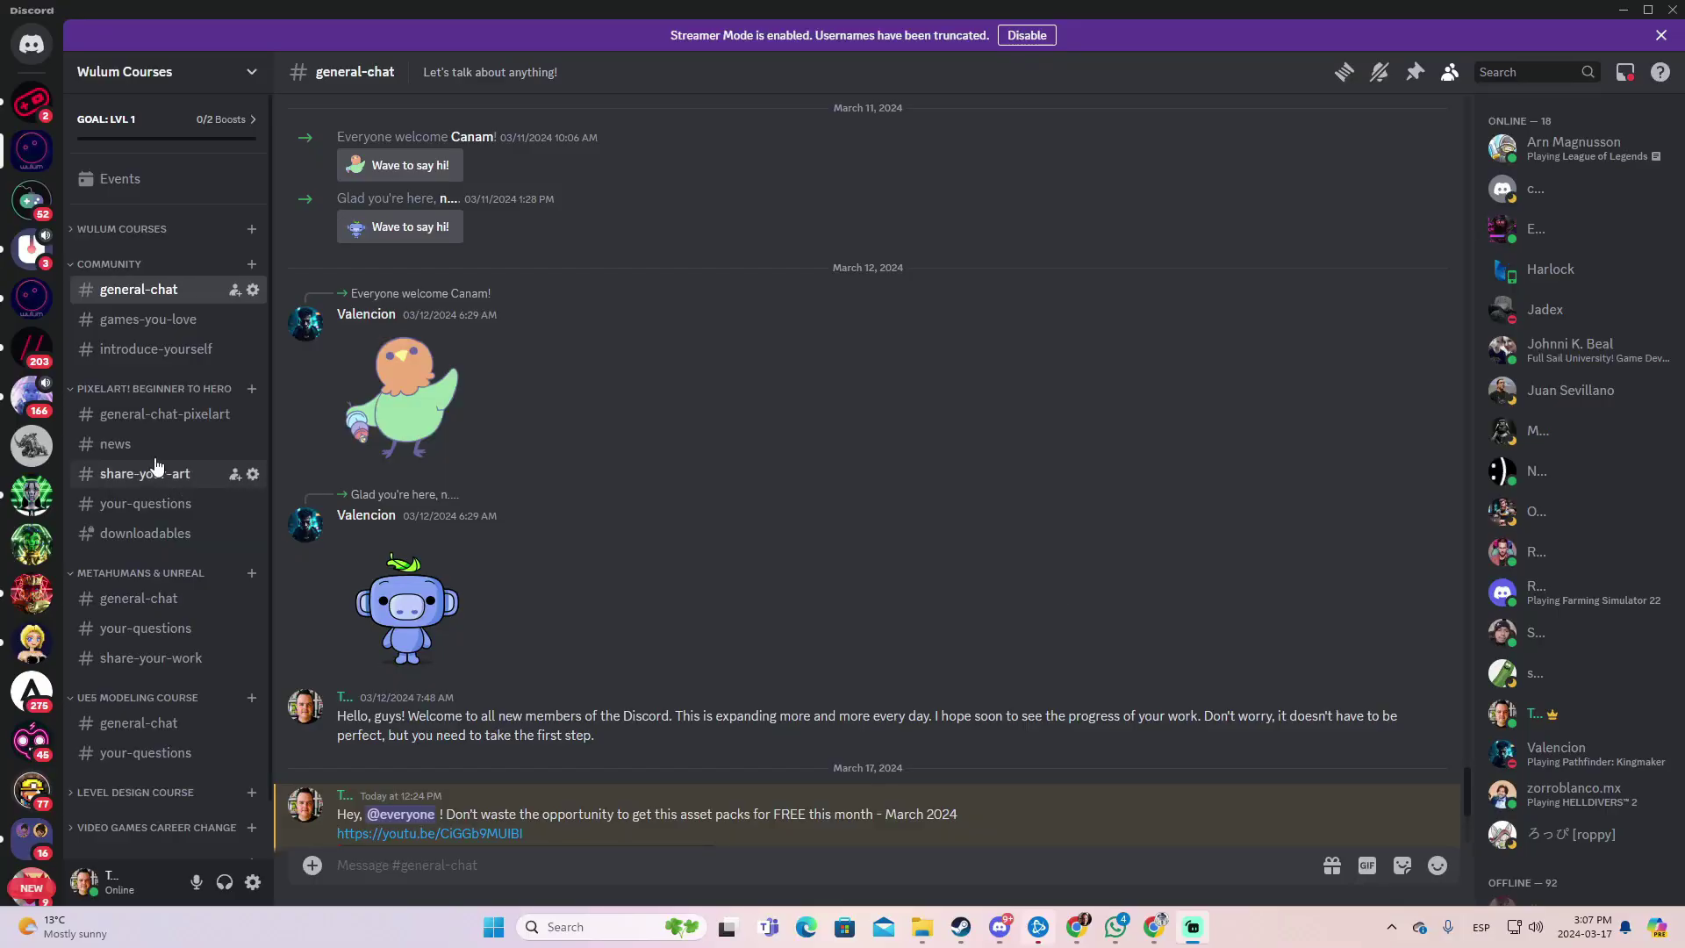
scroll(155, 463, down, 1)
scroll(147, 465, up, 1)
Step: Go from the games-you-love channel to the introduce-yourself channel
click(122, 320)
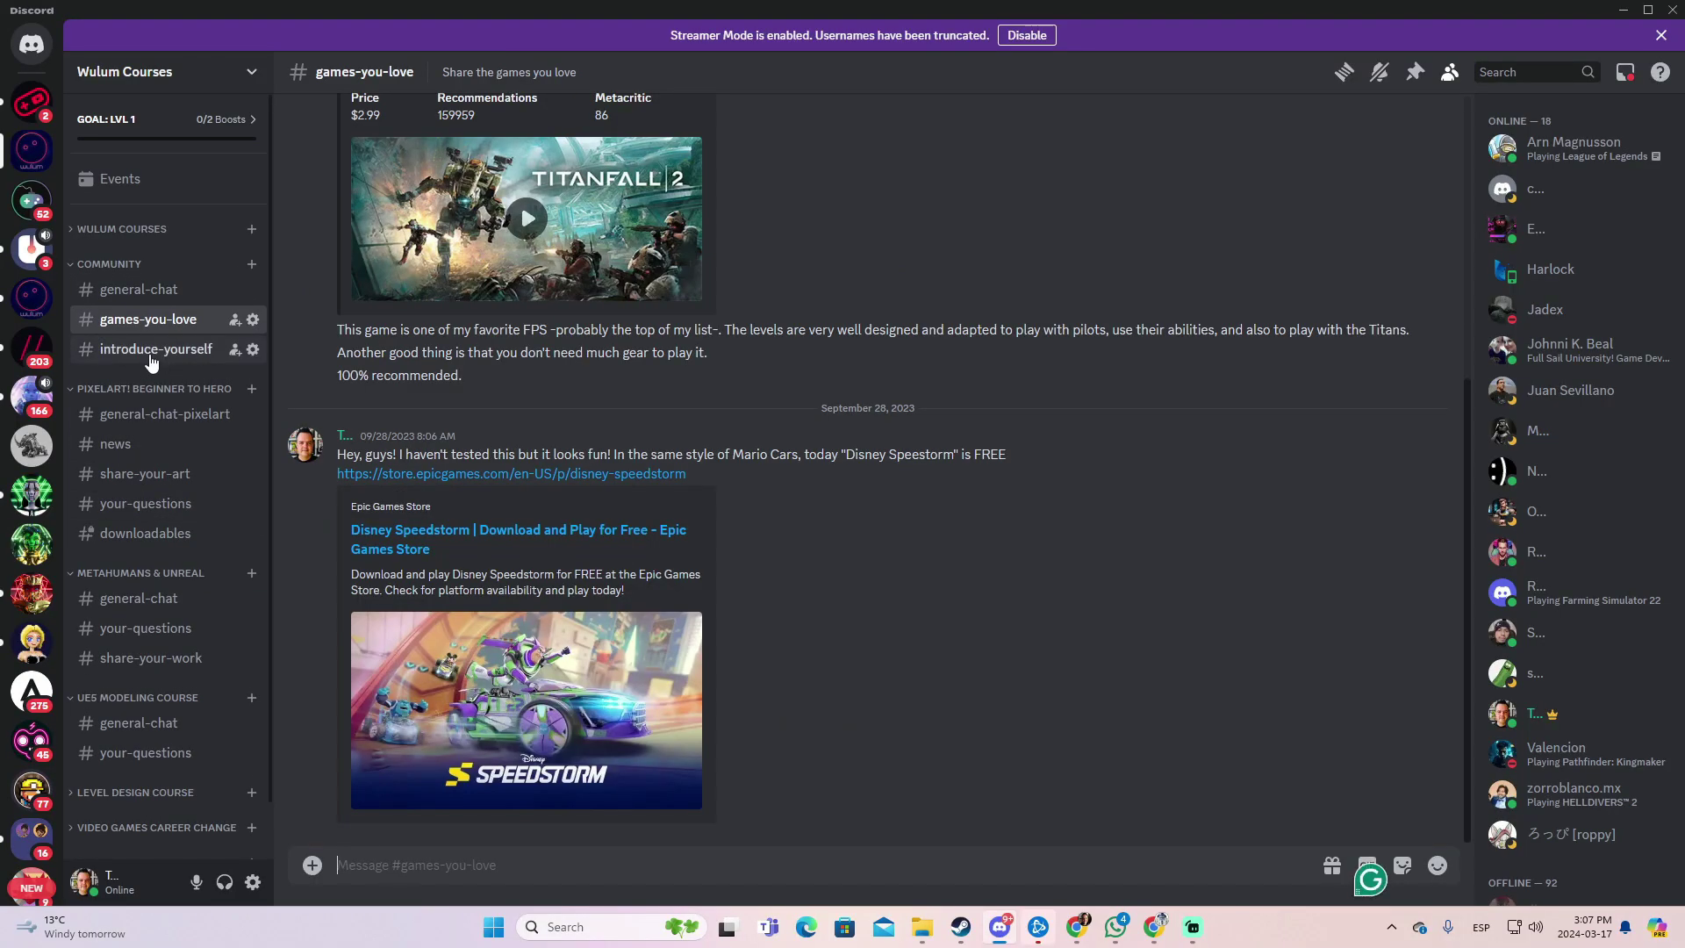
scroll(800, 516, up, 5)
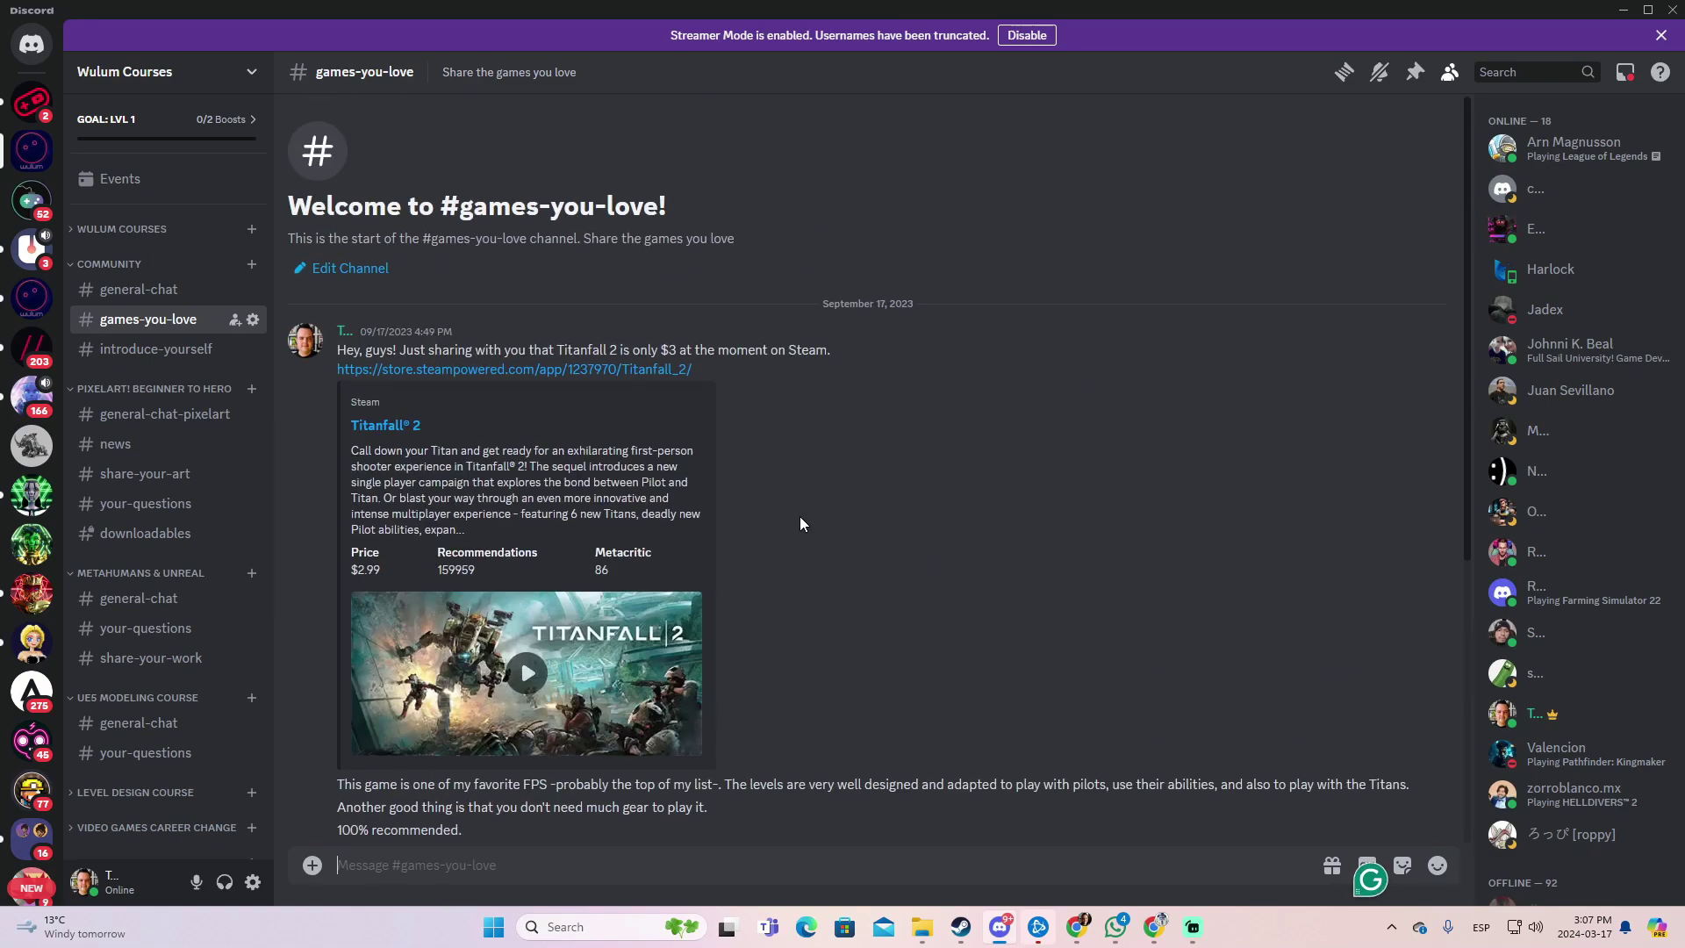
key(alt+Down)
scroll(871, 600, up, 4)
scroll(869, 600, up, 4)
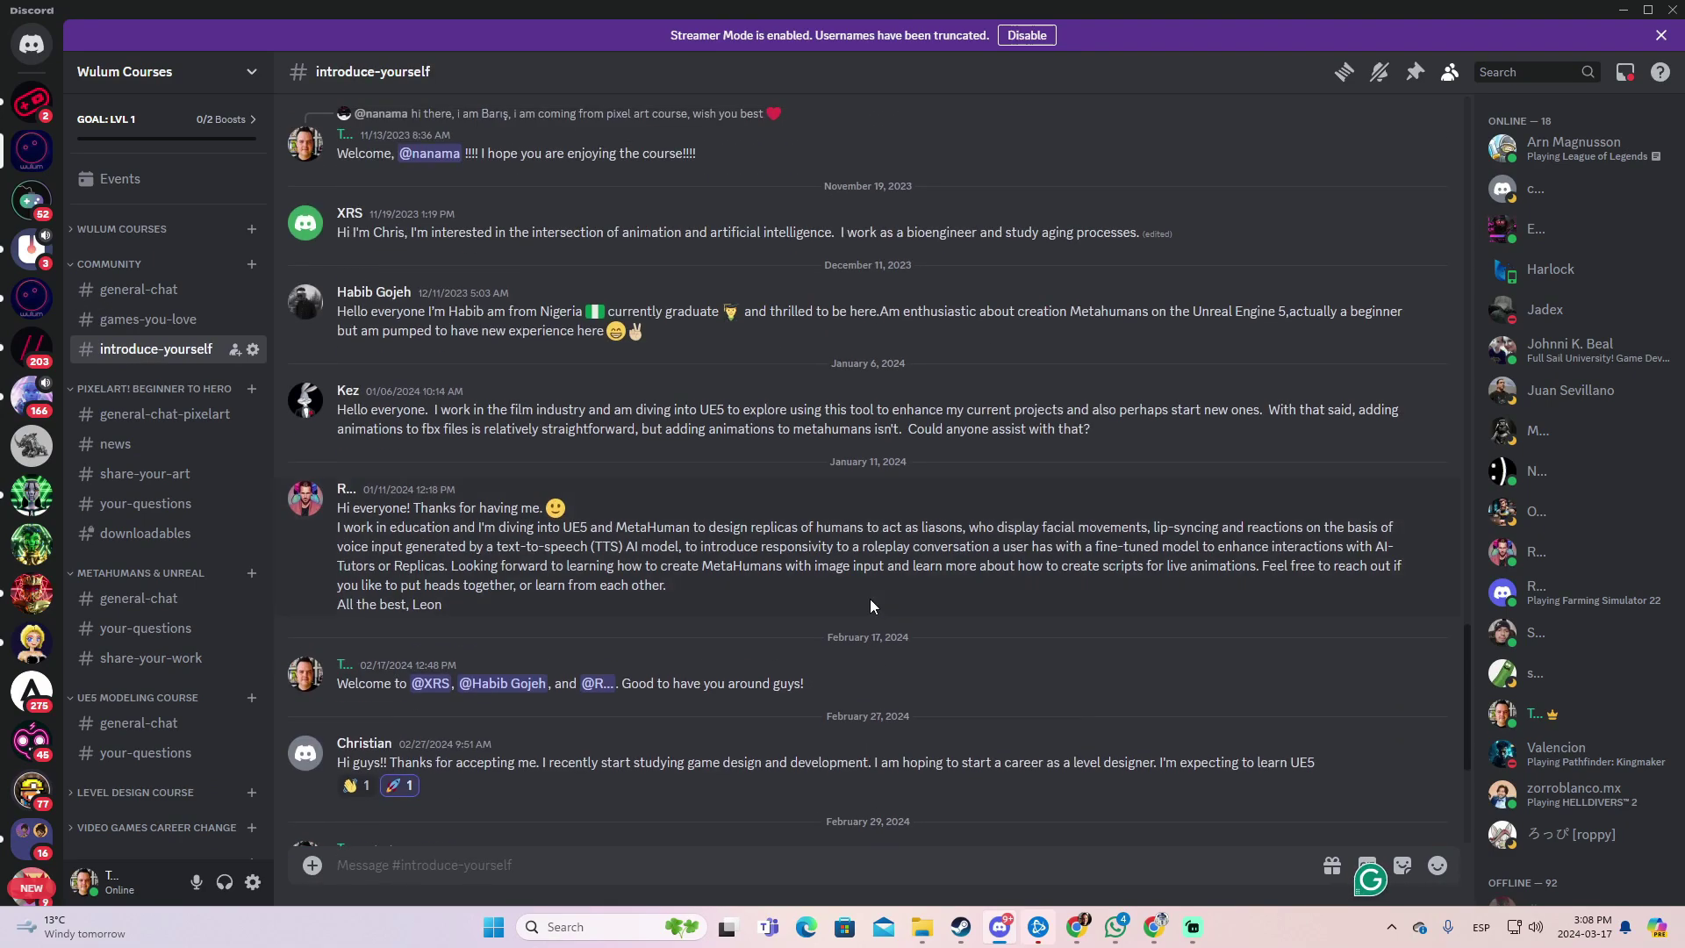